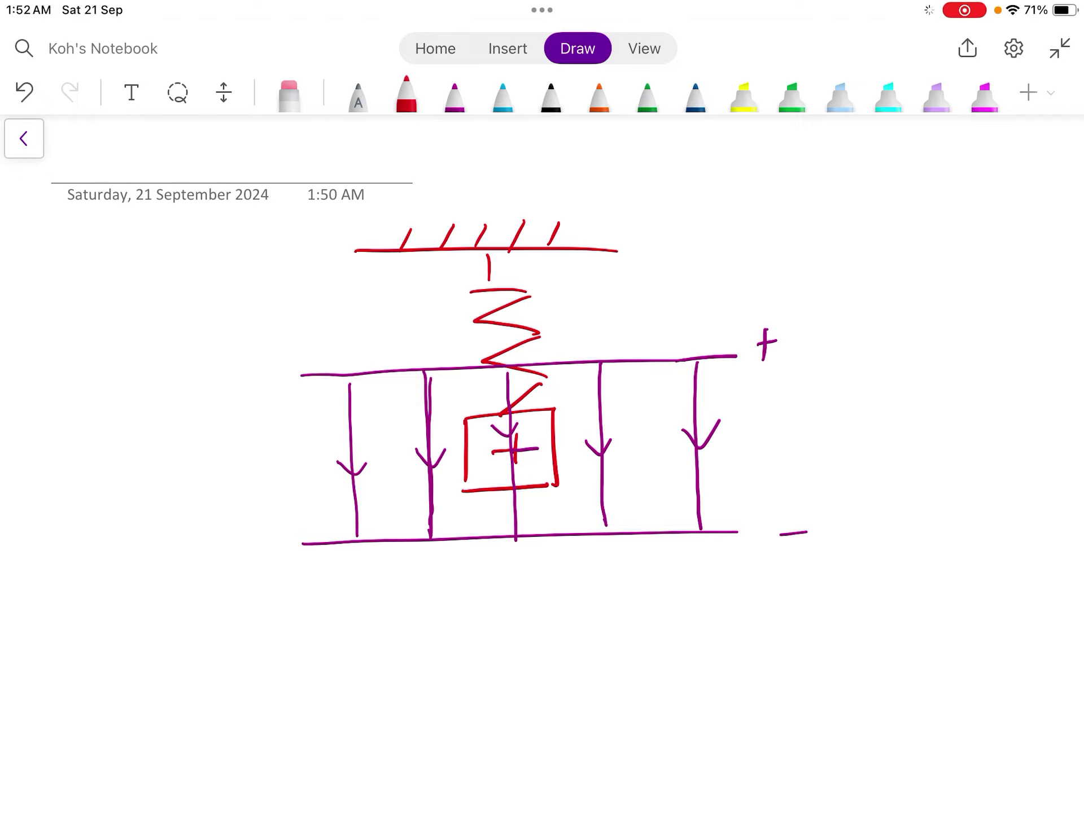
Step: Draw a red downward arrow under the mass and label the spring 'EPE ↑' with a pointer
drag(557, 480, 562, 554)
drag(552, 552, 580, 542)
drag(535, 316, 593, 289)
mouse_move(597, 276)
mouse_down()
mouse_move(599, 298)
mouse_move(662, 261)
mouse_move(666, 285)
mouse_move(679, 284)
mouse_up()
drag(681, 261, 683, 273)
mouse_move(698, 259)
mouse_down()
mouse_move(701, 276)
mouse_move(714, 254)
mouse_move(747, 278)
mouse_move(760, 261)
mouse_up()
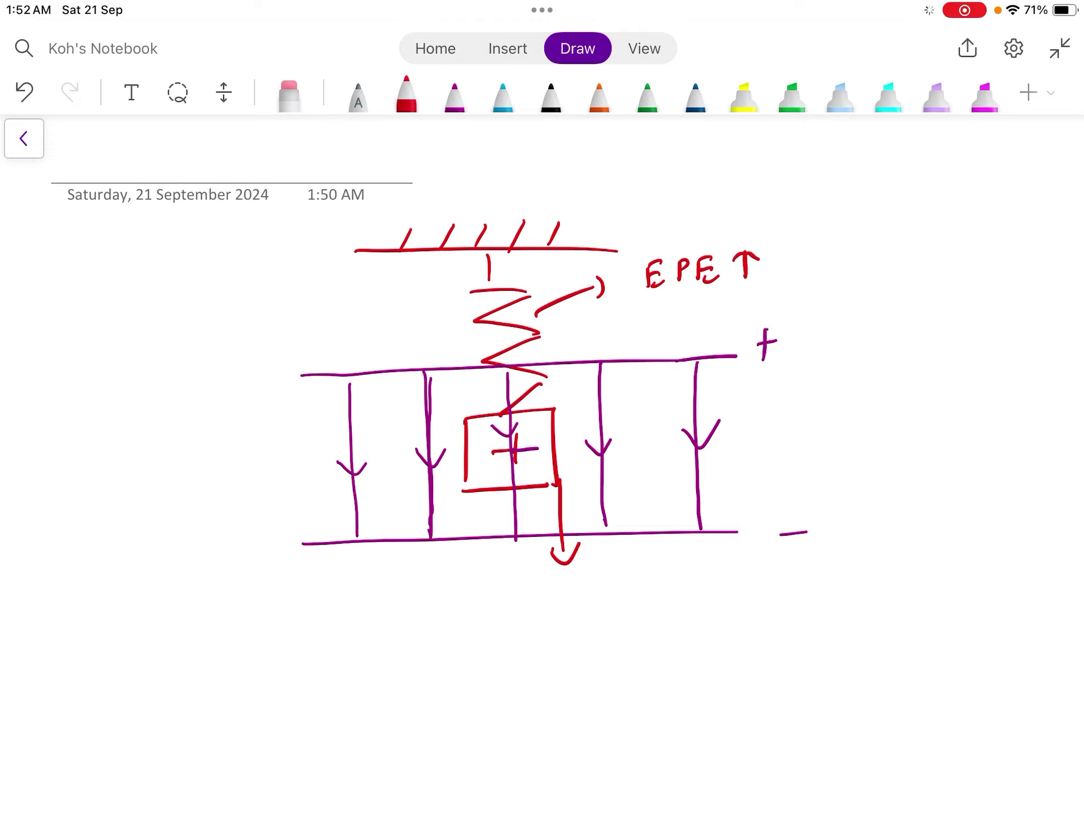
Step: Circle the mass's plus charge and highlight the lower plate's minus sign purple
mouse_move(536, 424)
mouse_down()
mouse_move(474, 463)
mouse_move(542, 429)
mouse_up()
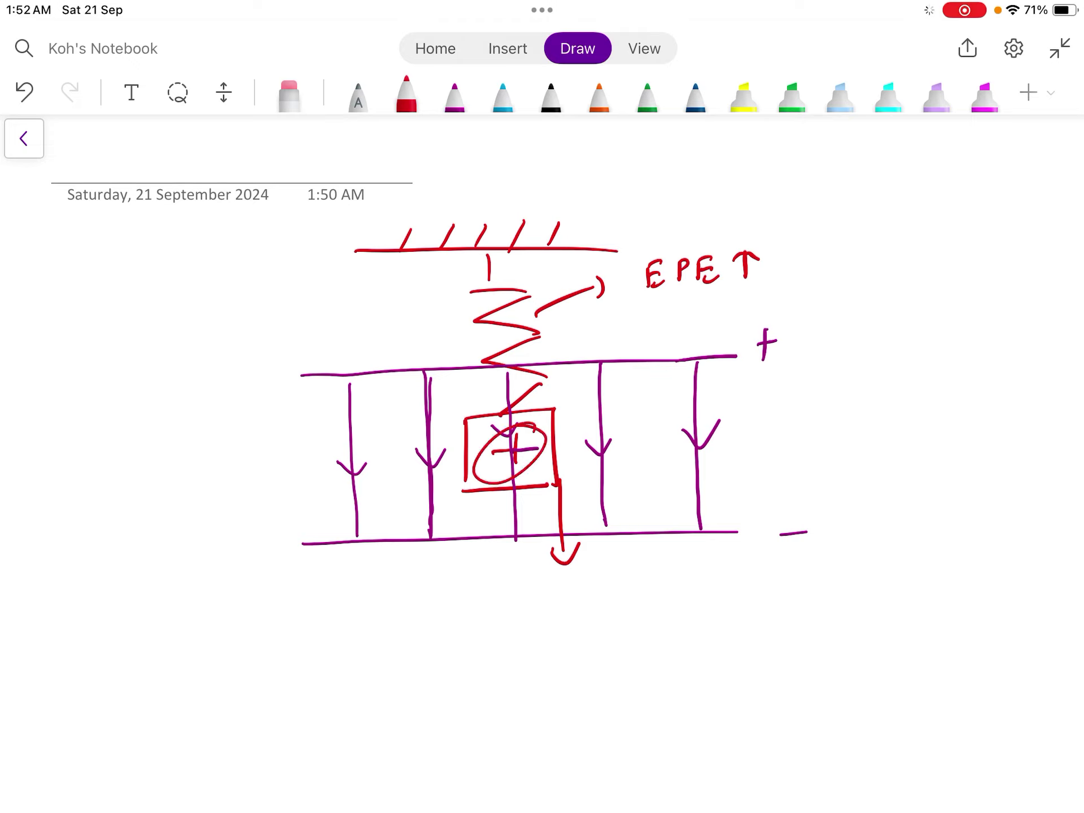
click(936, 94)
drag(766, 540, 843, 532)
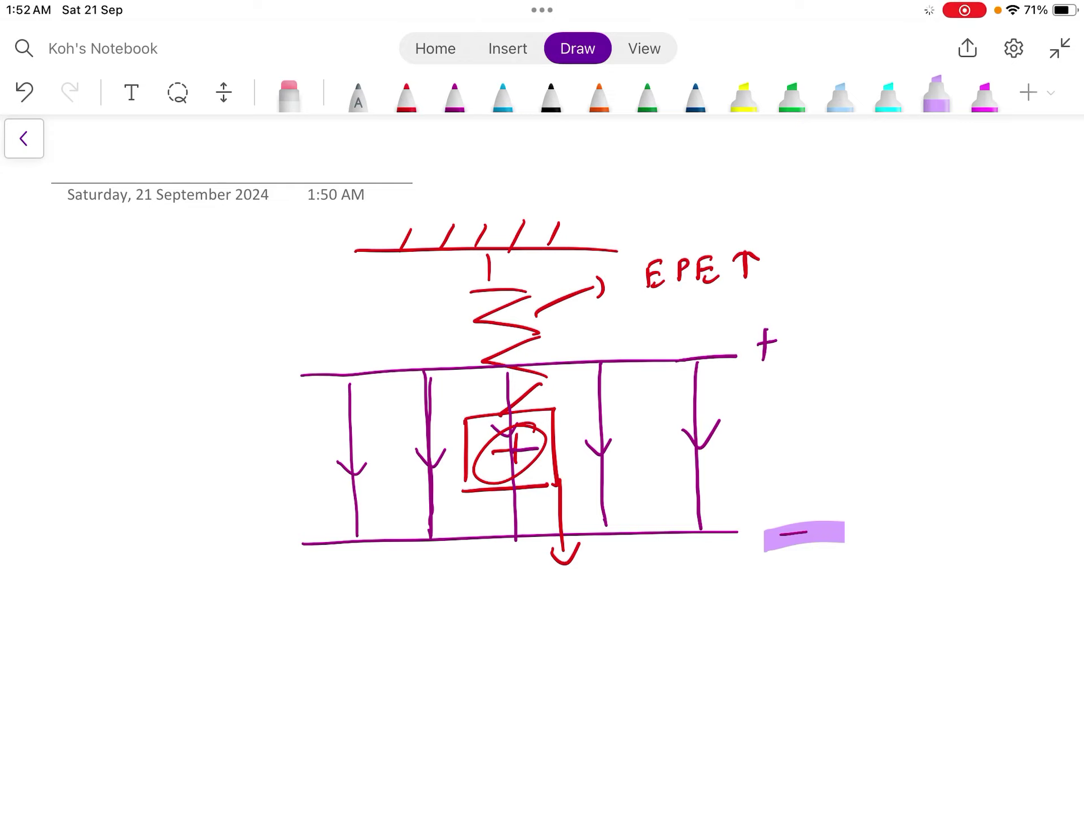
click(455, 95)
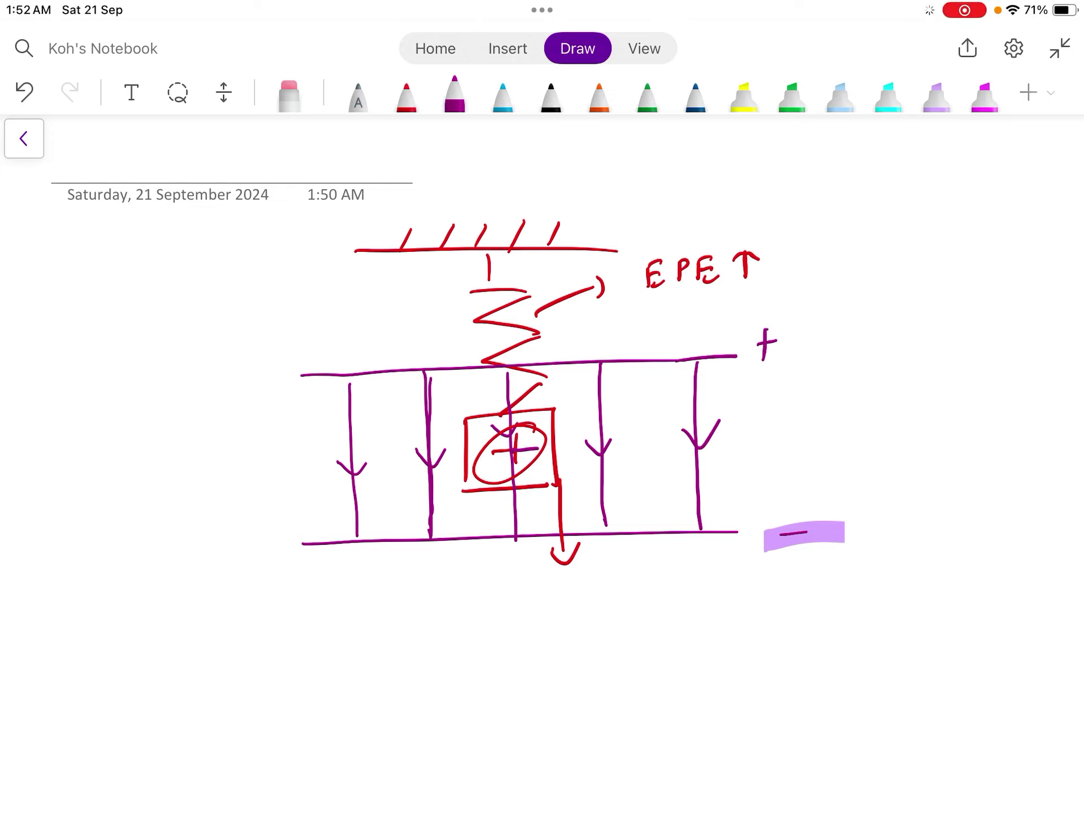
scroll(543, 381, down, 2)
Step: Draw two purple horizontal plates below, marked + on top and − below
drag(334, 596, 742, 597)
drag(350, 738, 814, 746)
drag(772, 589, 797, 587)
drag(789, 574, 790, 606)
drag(848, 740, 873, 737)
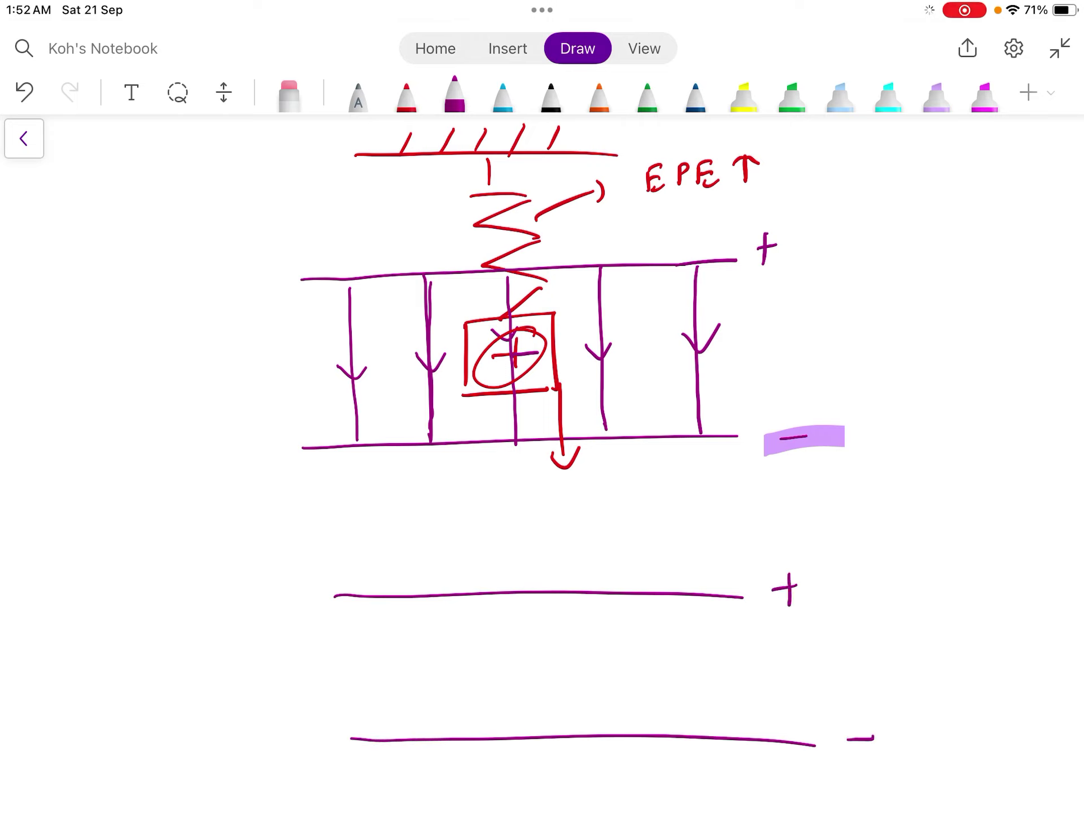
Step: Draw four downward field arrows between the plates, then a red circled positive charge
drag(386, 599, 395, 735)
drag(377, 676, 404, 682)
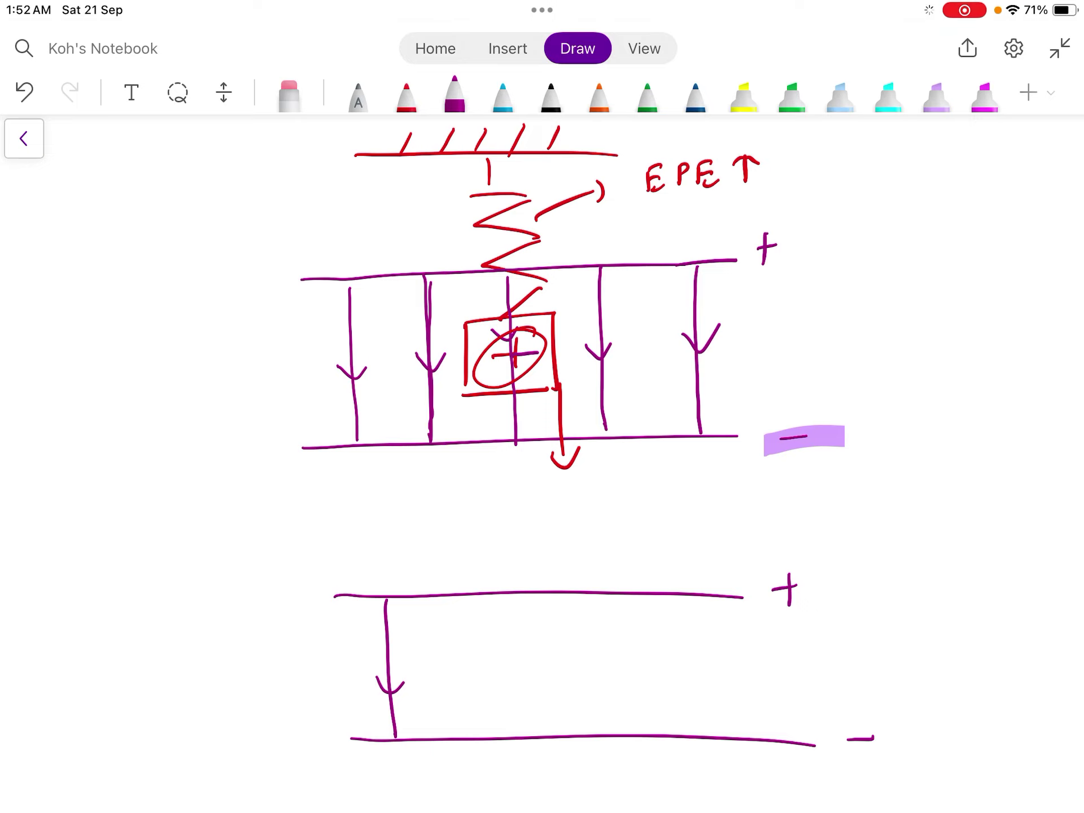
drag(472, 600, 485, 728)
drag(463, 670, 496, 676)
drag(564, 601, 576, 725)
drag(552, 669, 585, 674)
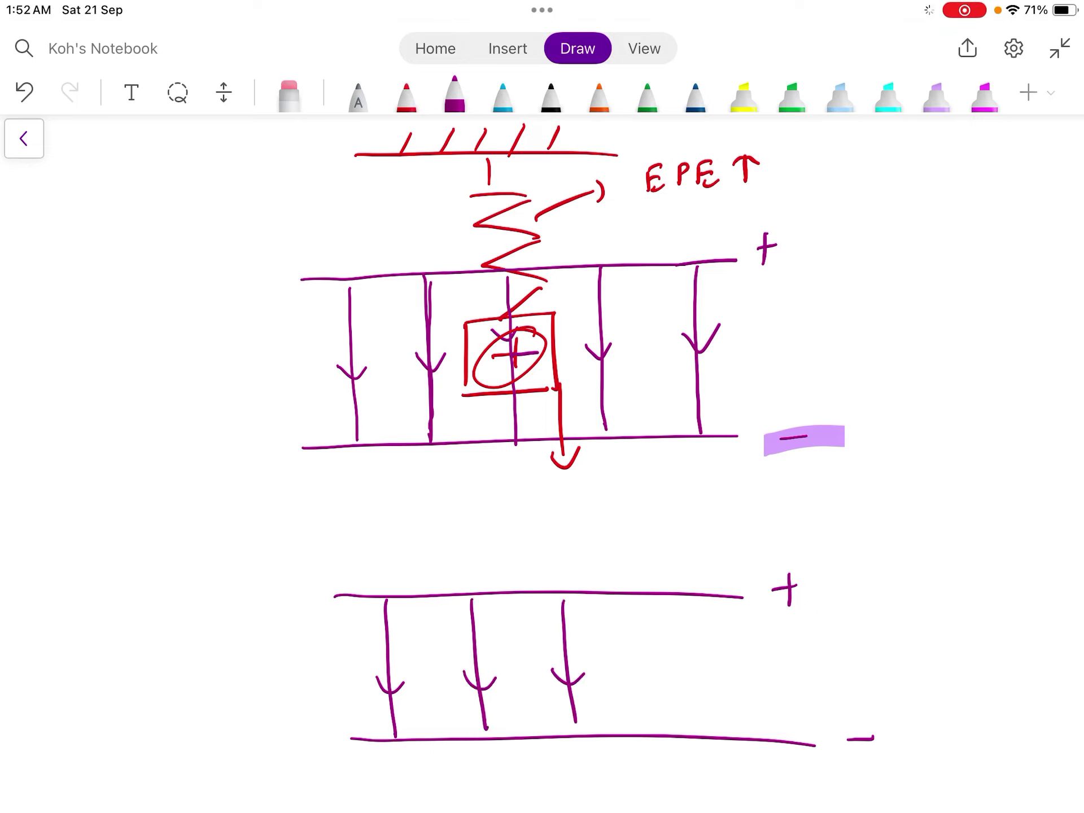
drag(668, 604, 673, 726)
drag(653, 674, 683, 676)
click(408, 95)
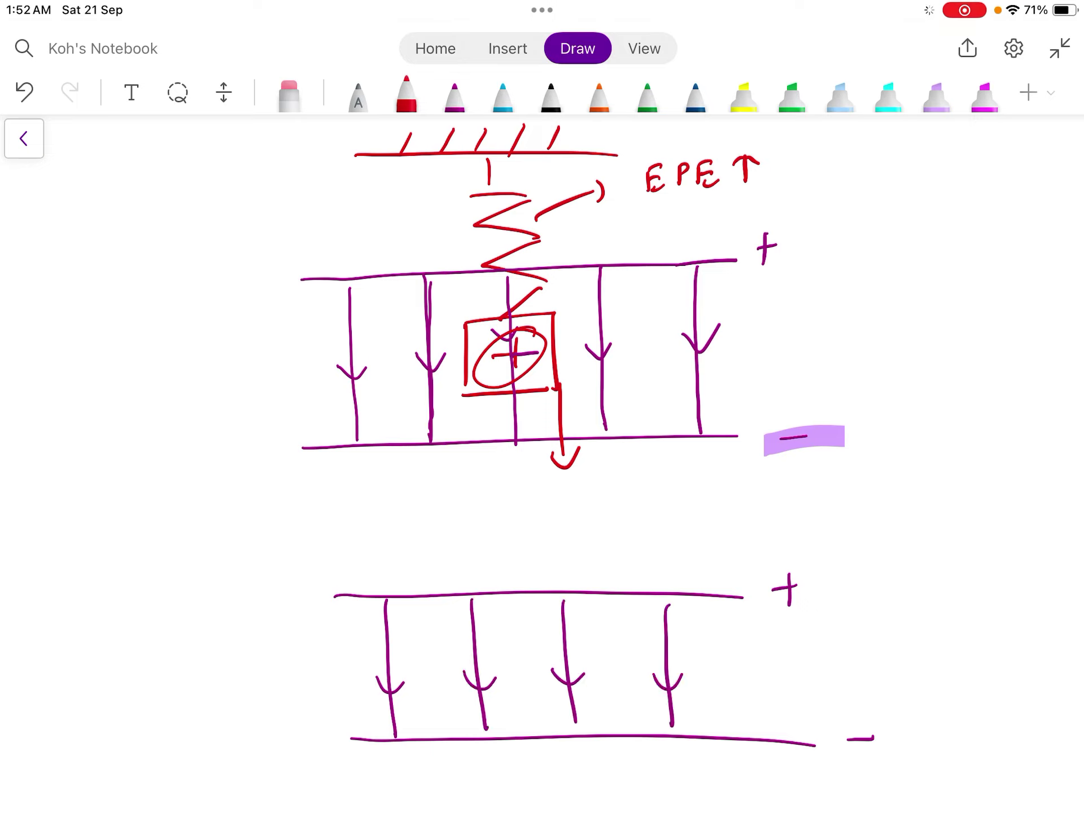
mouse_move(513, 603)
mouse_down()
mouse_move(529, 619)
mouse_move(518, 633)
mouse_up()
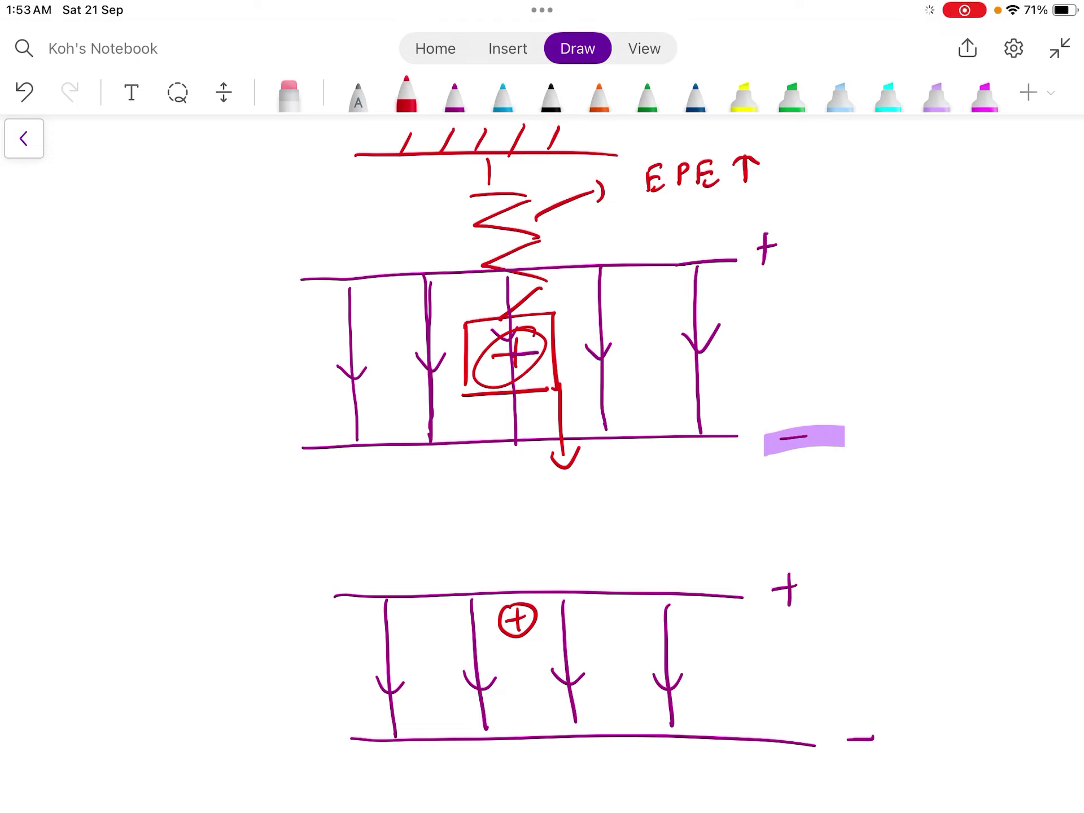
Step: Highlight the lower plates' + and − signs in cyan
click(889, 93)
drag(764, 599, 827, 582)
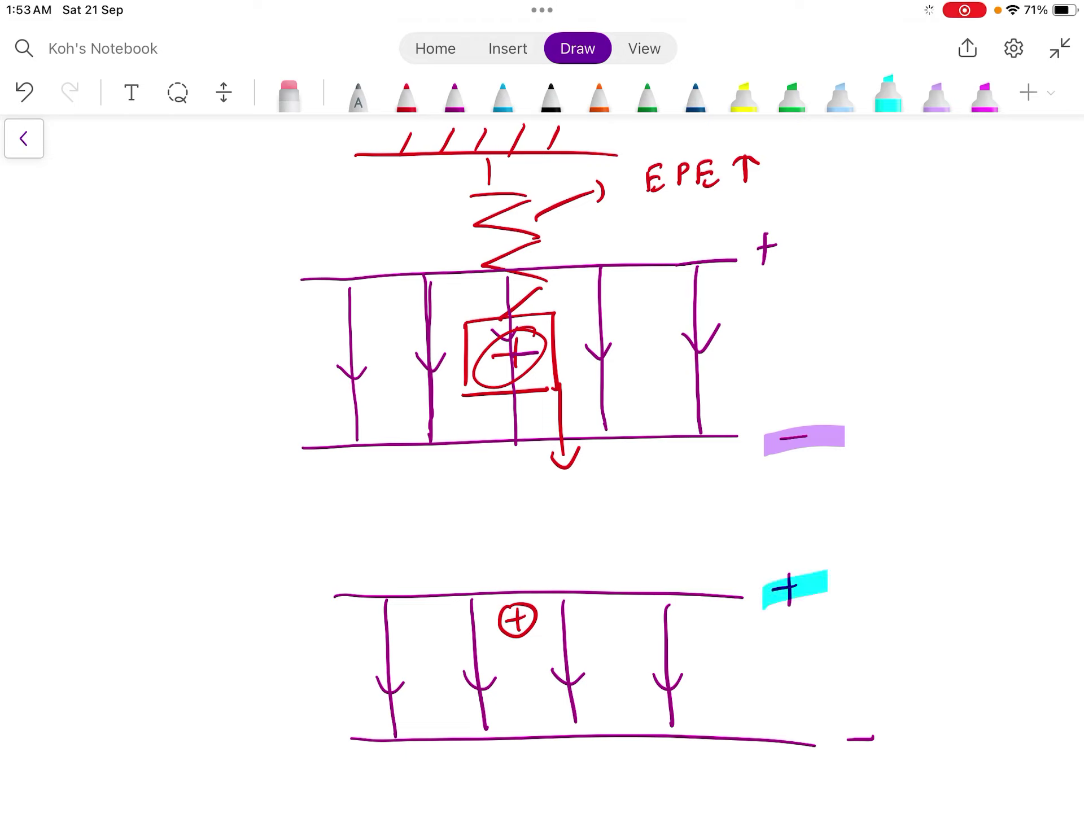
drag(837, 749, 889, 736)
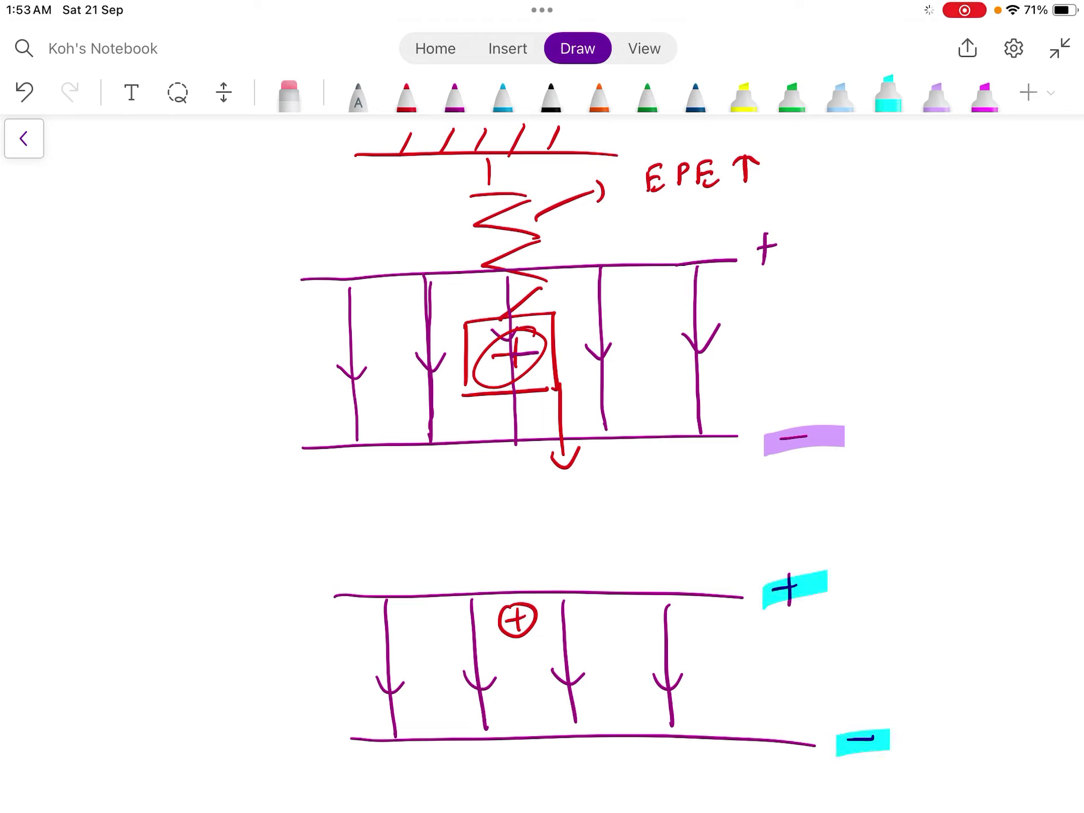
Step: In red, draw the downward force arrow F on the charge and label it 'K.E = 0'
click(407, 95)
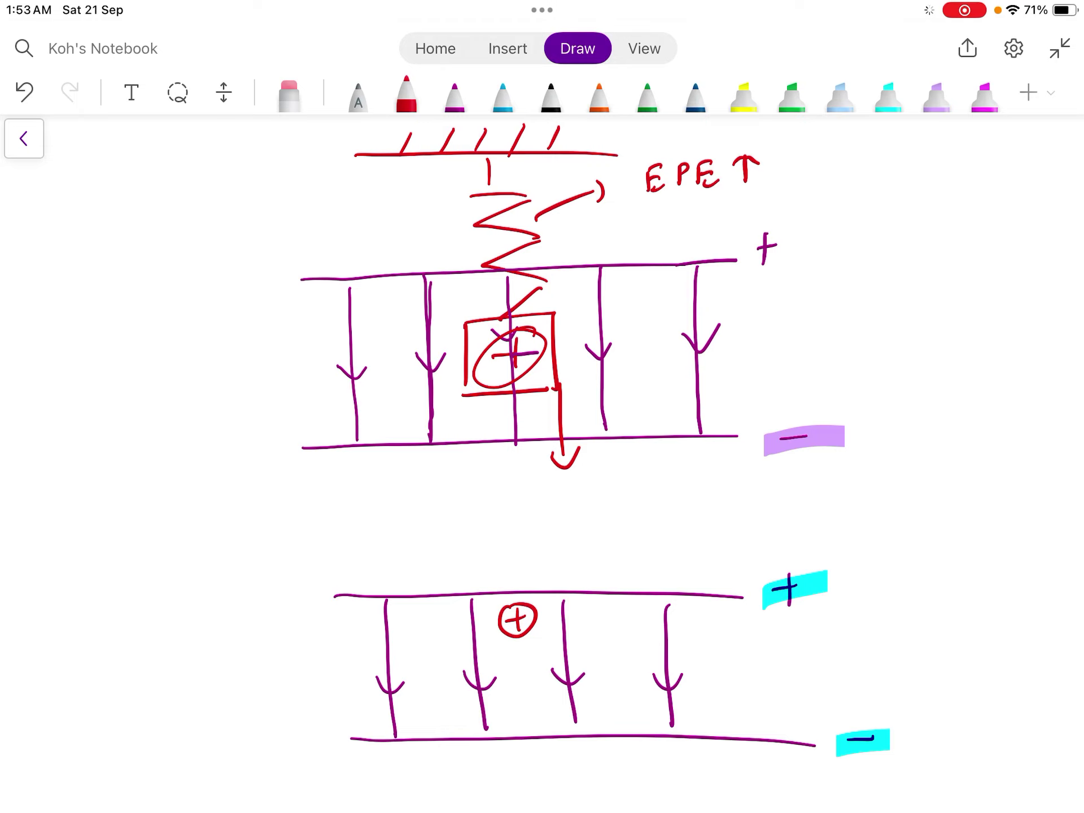
mouse_move(517, 637)
mouse_down()
mouse_move(518, 676)
mouse_move(551, 638)
mouse_move(552, 651)
mouse_up()
drag(543, 604, 625, 574)
mouse_move(633, 549)
mouse_down()
mouse_move(637, 571)
mouse_move(657, 569)
mouse_move(667, 546)
mouse_move(699, 548)
mouse_up()
mouse_move(717, 543)
mouse_down()
mouse_move(717, 558)
mouse_move(728, 537)
mouse_up()
Step: Show the charge moving down to the lower plate, labelled 'K.E ≠ 0'
mouse_move(496, 634)
mouse_down()
mouse_move(483, 710)
mouse_move(495, 722)
mouse_move(529, 696)
mouse_up()
mouse_move(526, 708)
mouse_down()
mouse_move(544, 708)
mouse_move(534, 718)
mouse_up()
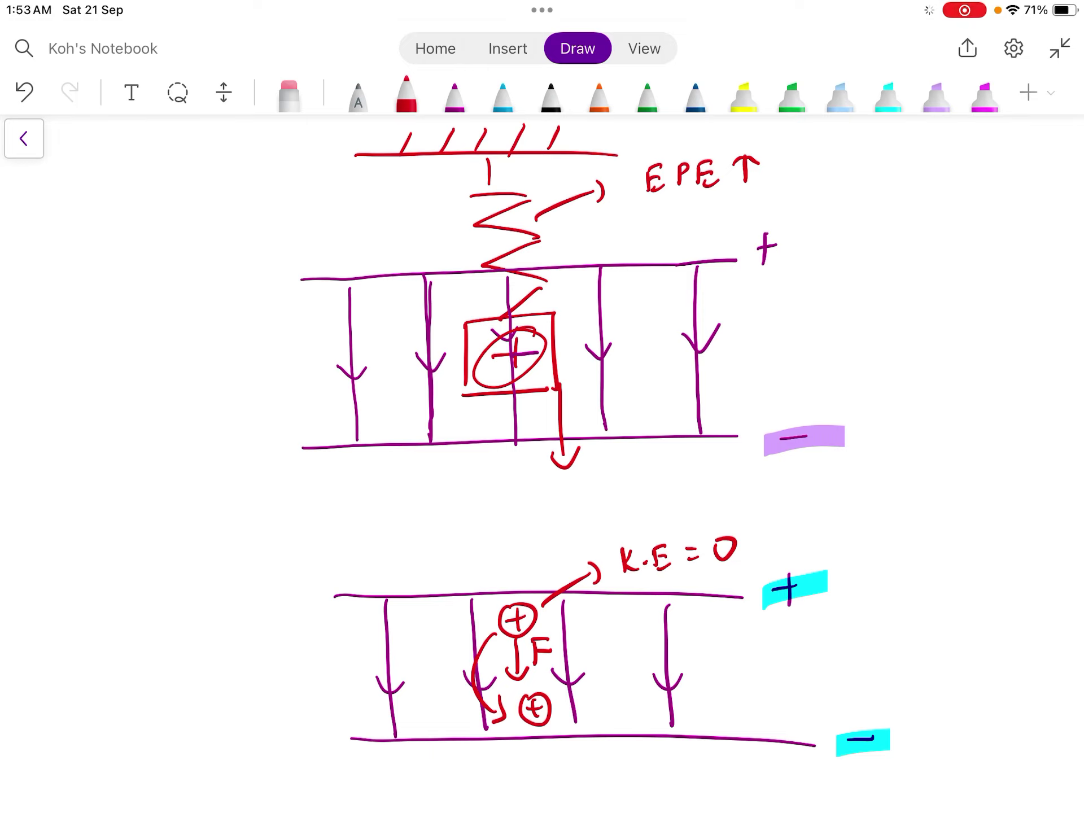
mouse_move(552, 717)
mouse_down()
mouse_move(591, 766)
mouse_move(675, 768)
mouse_up()
mouse_move(675, 743)
mouse_down()
mouse_move(688, 742)
mouse_move(691, 768)
mouse_move(727, 764)
mouse_up()
mouse_move(724, 749)
mouse_down()
mouse_move(716, 778)
mouse_move(761, 753)
mouse_up()
scroll(542, 462, down, 2)
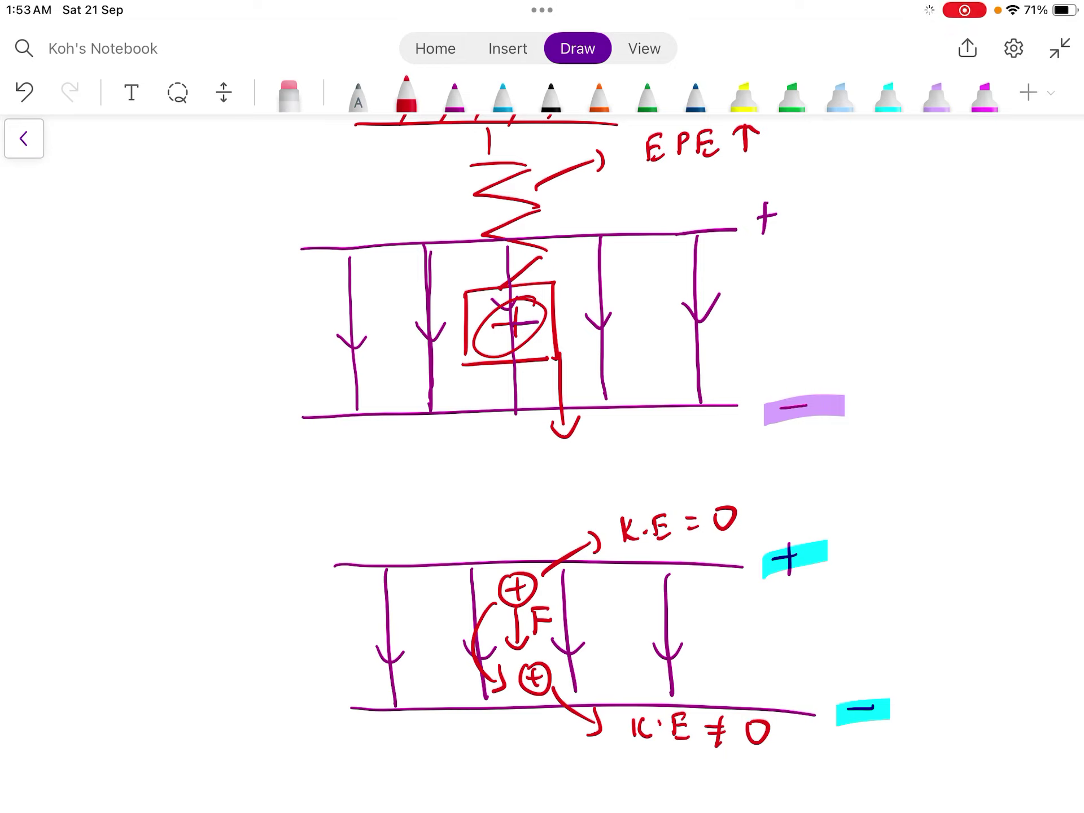
Step: Write 'Electric Potential' in red beside the lower plates
mouse_move(888, 570)
mouse_down()
mouse_move(890, 597)
mouse_move(939, 593)
mouse_up()
drag(942, 579, 971, 579)
click(977, 573)
drag(975, 581, 1007, 592)
drag(869, 614, 873, 634)
drag(881, 623, 932, 632)
drag(936, 634, 964, 628)
click(972, 617)
drag(971, 622, 996, 627)
drag(1005, 610, 1003, 630)
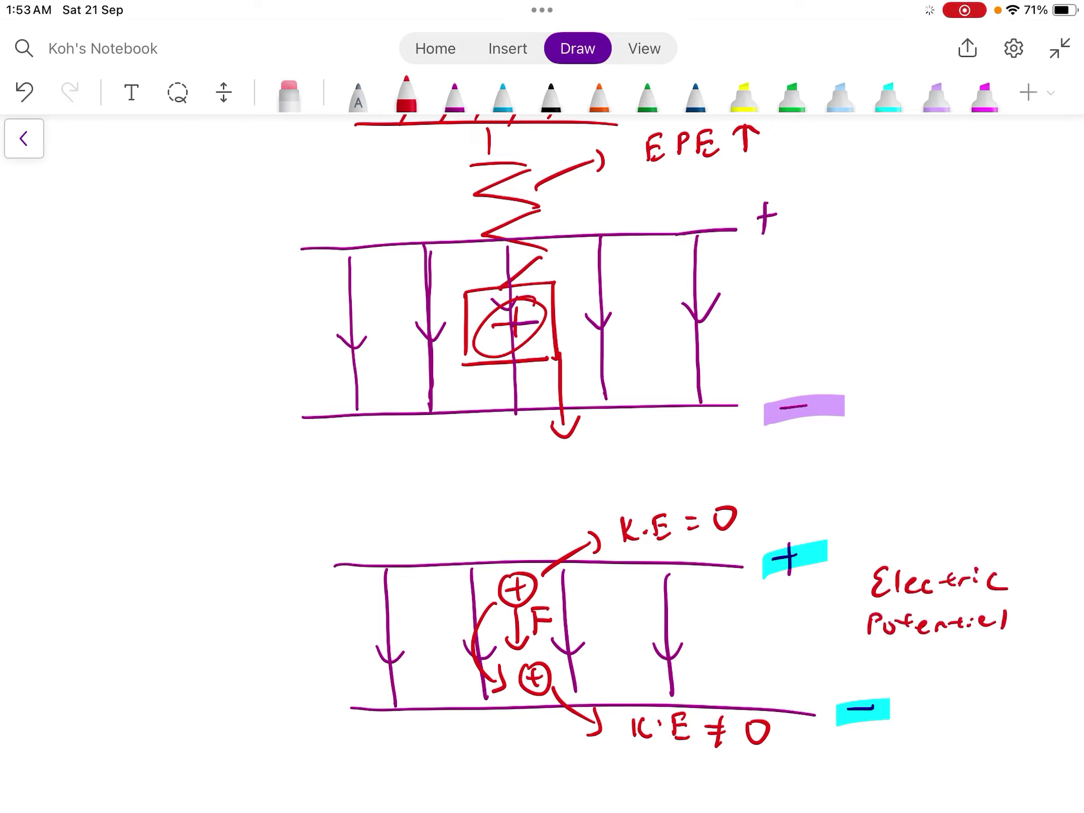
Step: Add 'Energy ↓' below it to show electric potential energy decreasing
drag(868, 649, 870, 670)
mouse_move(871, 650)
mouse_down()
mouse_move(886, 647)
mouse_move(886, 670)
mouse_up()
mouse_move(890, 669)
mouse_down()
mouse_move(956, 660)
mouse_move(979, 680)
mouse_move(1023, 671)
mouse_up()
drag(1012, 664, 1033, 665)
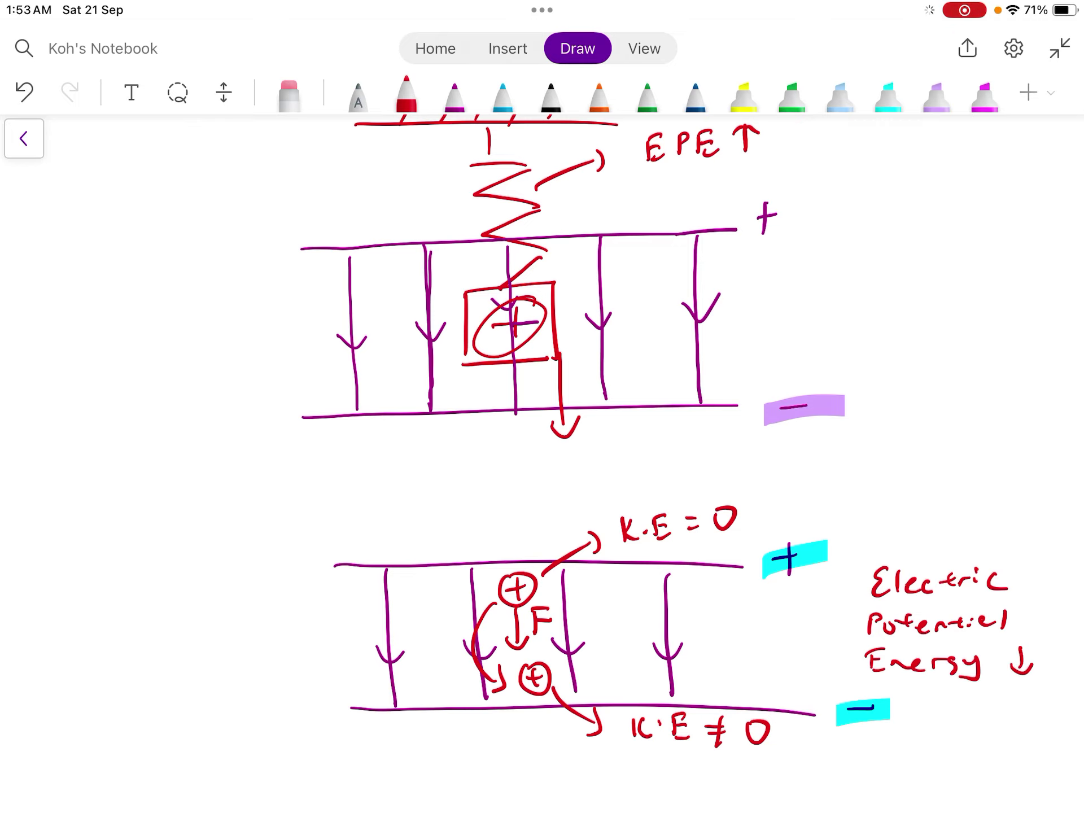
scroll(542, 463, down, 3)
mouse_move(874, 651)
mouse_down()
mouse_move(875, 670)
mouse_move(916, 675)
mouse_up()
Step: Write 'K.E ↑' below the energy note
click(902, 663)
drag(916, 650, 929, 649)
drag(917, 663, 933, 675)
mouse_move(953, 652)
mouse_down()
mouse_move(954, 679)
mouse_move(970, 664)
mouse_up()
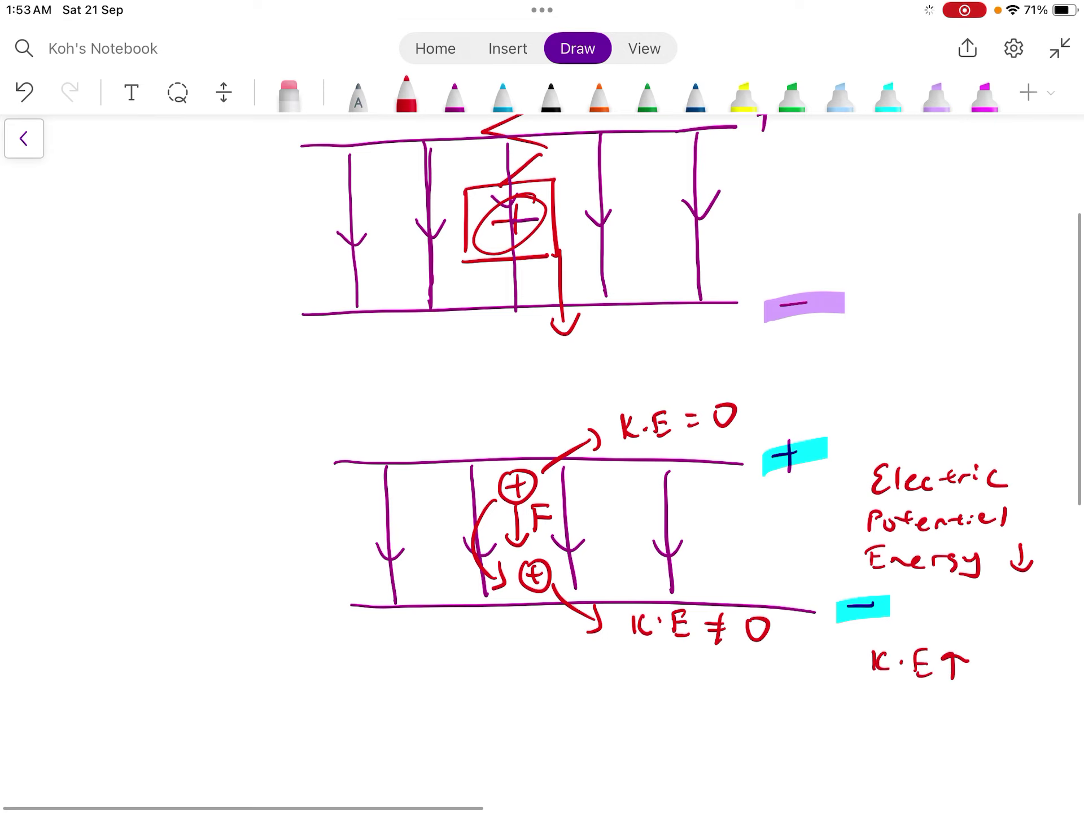
scroll(543, 449, up, 2)
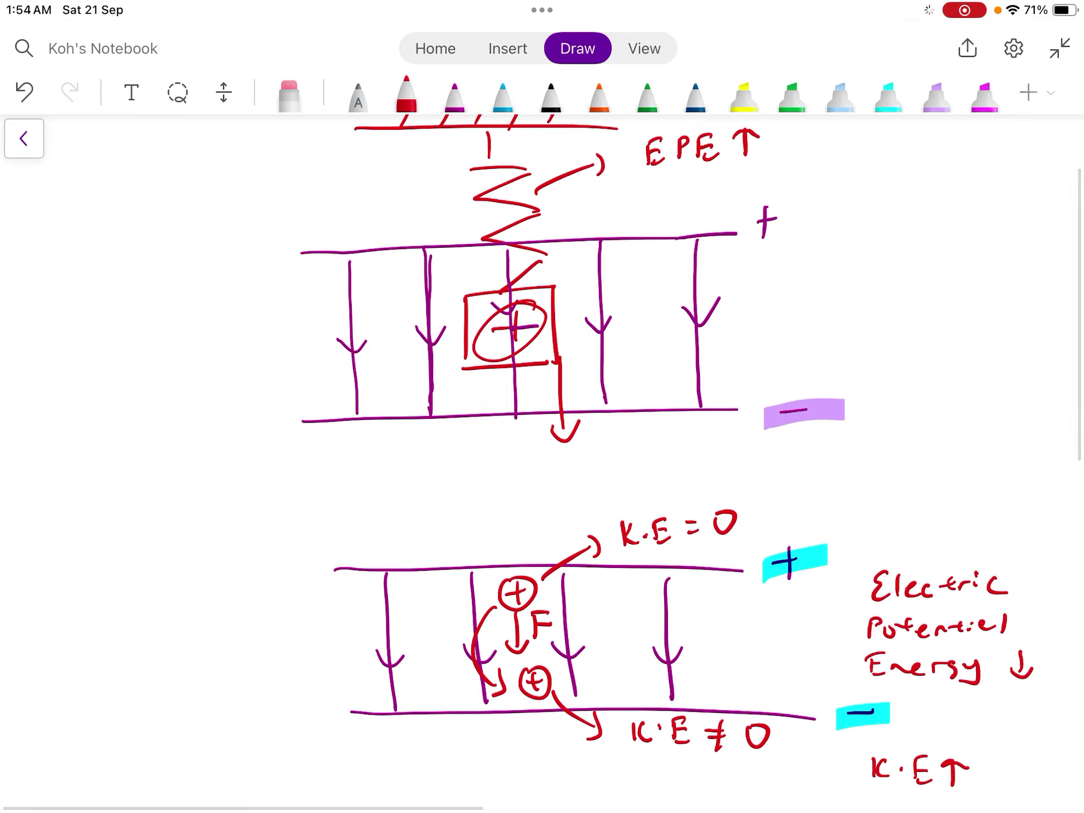
scroll(543, 462, up, 2)
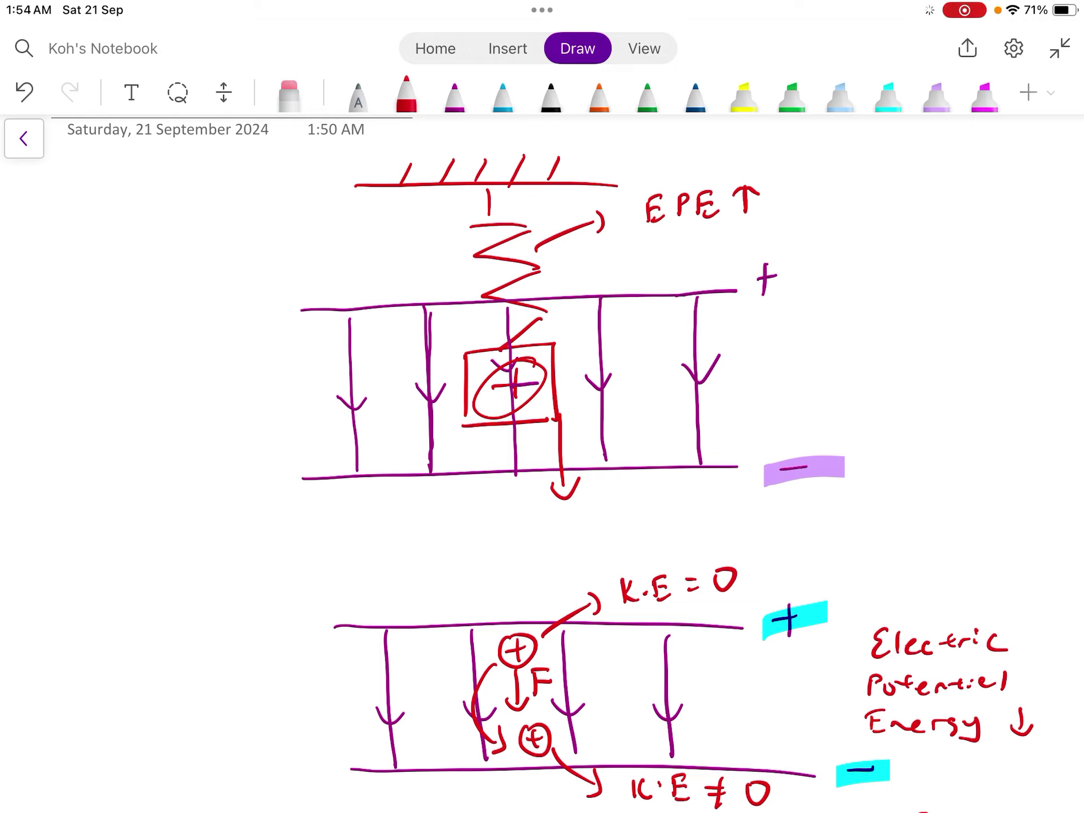
Step: Label the upper force arrow 'F' and write 'Electric' beside the upper diagram
drag(574, 426, 575, 453)
mouse_move(574, 428)
mouse_down()
mouse_move(584, 427)
mouse_move(583, 437)
mouse_up()
mouse_move(812, 341)
mouse_down()
mouse_move(814, 369)
mouse_move(884, 362)
mouse_up()
drag(873, 351, 907, 349)
drag(931, 347, 930, 364)
Step: Write 'potential Energy' below 'Electric' beside the upper diagram
mouse_move(802, 386)
mouse_down()
mouse_move(803, 405)
mouse_move(847, 396)
mouse_up()
mouse_move(848, 391)
mouse_down()
mouse_move(890, 383)
mouse_move(900, 396)
mouse_up()
mouse_move(903, 394)
mouse_down()
mouse_move(922, 388)
mouse_move(930, 403)
mouse_up()
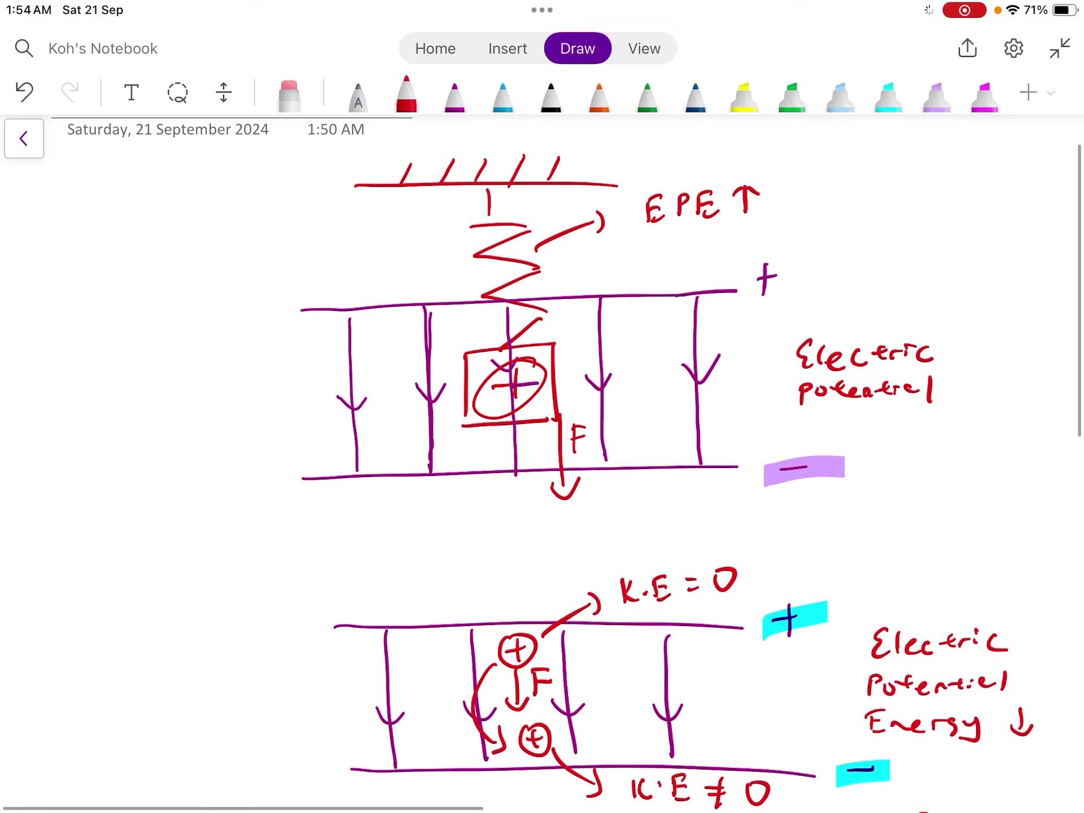
mouse_move(811, 415)
mouse_down()
mouse_move(815, 438)
mouse_move(861, 430)
mouse_up()
drag(864, 417, 898, 443)
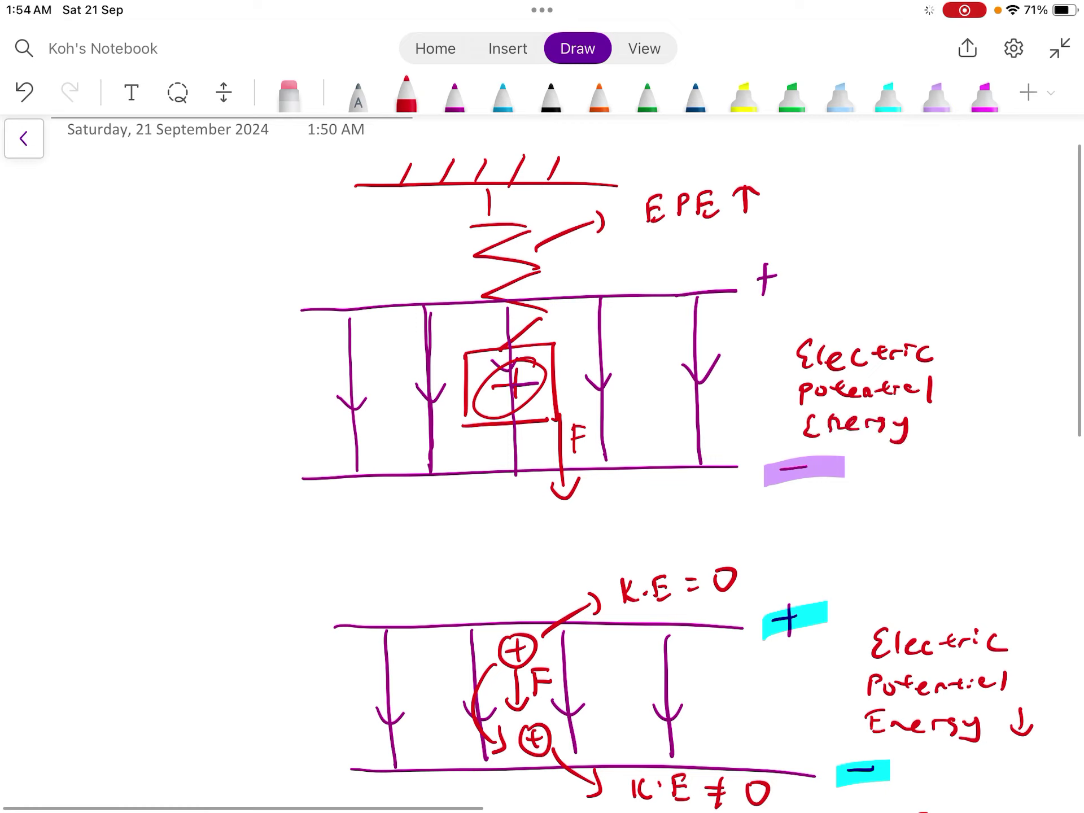
Step: Draw and erase an up arrow after 'Energy', then write the answer C in dark blue
mouse_move(946, 410)
mouse_down()
mouse_move(947, 437)
mouse_move(946, 409)
mouse_up()
mouse_move(946, 409)
mouse_down()
mouse_move(960, 425)
mouse_move(947, 436)
mouse_move(945, 410)
mouse_move(935, 441)
mouse_move(949, 436)
mouse_up()
click(289, 94)
click(695, 93)
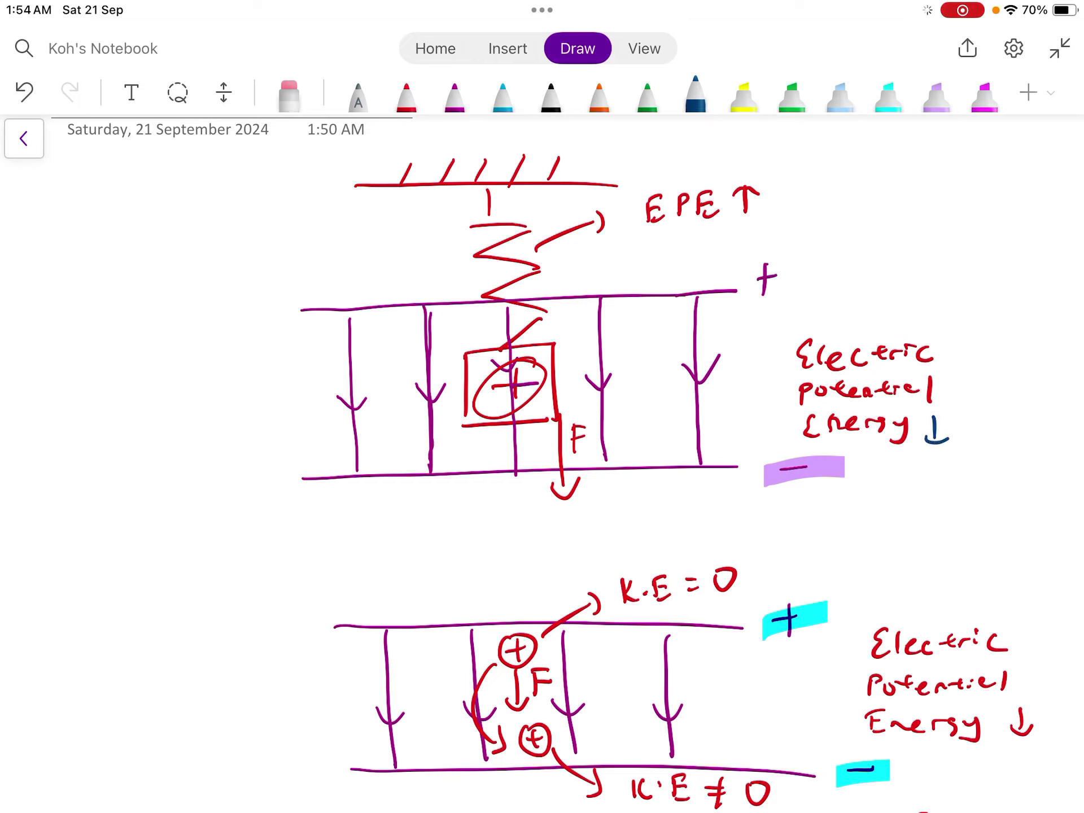
drag(1020, 538, 1021, 566)
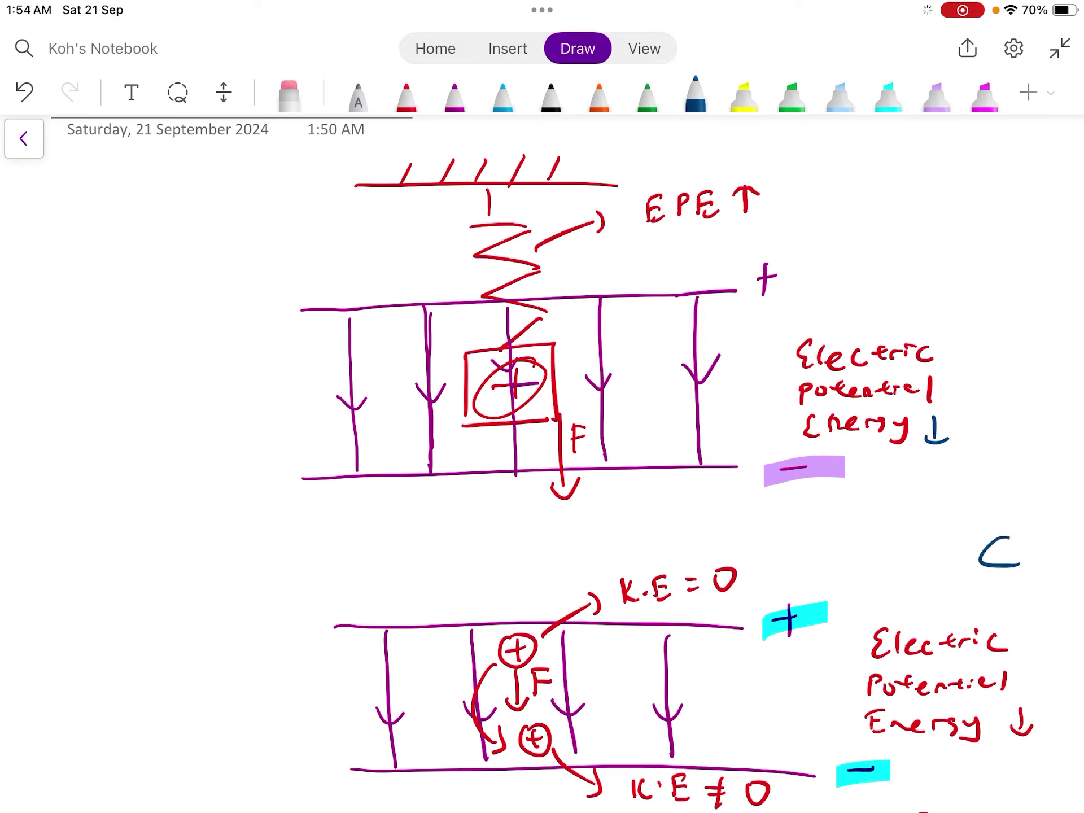